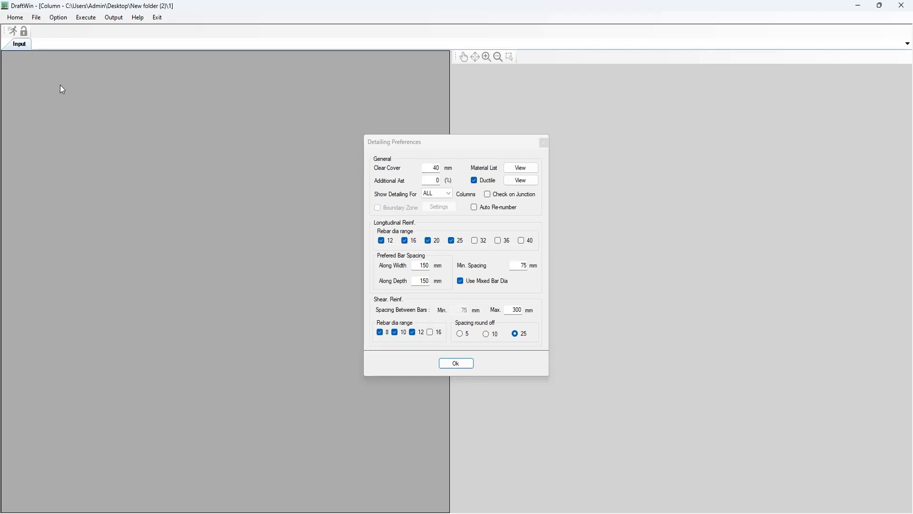
Try showing the detailing for selected columns only, and restore it to ALL columns
left_click(434, 180)
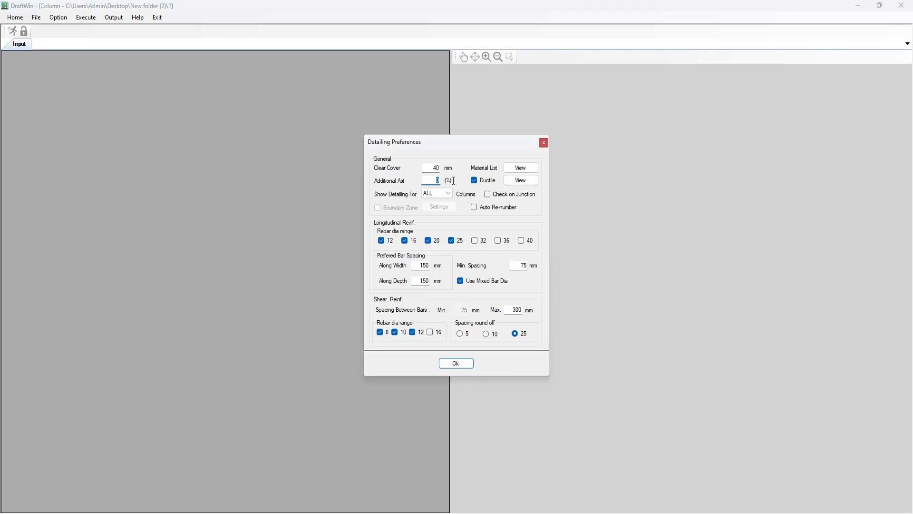
left_click(447, 194)
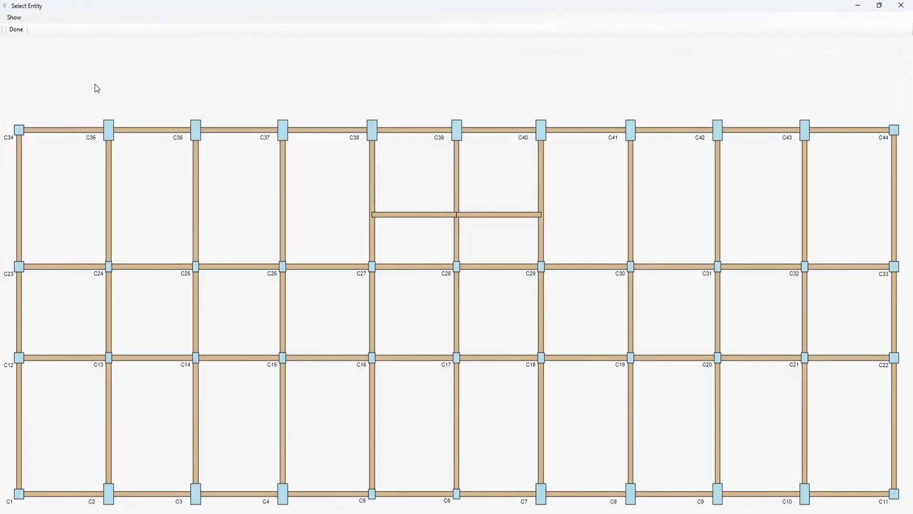
left_click(21, 32)
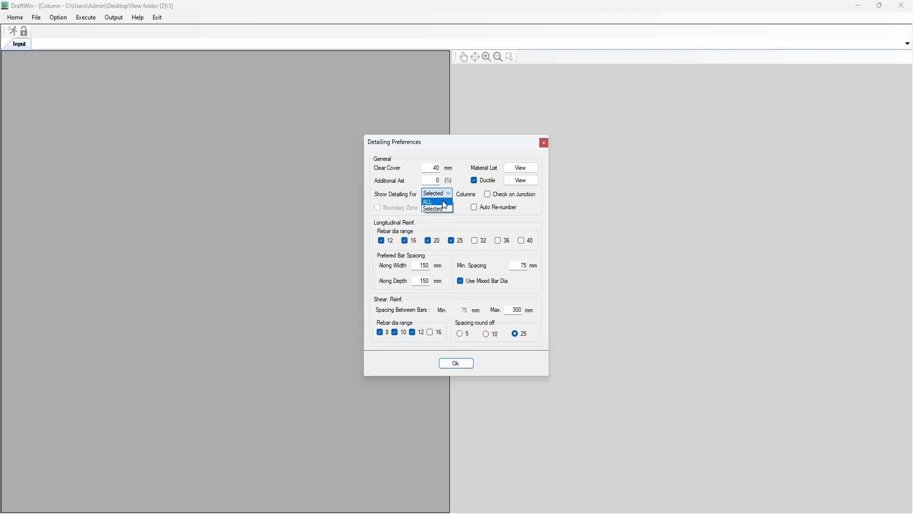
left_click(442, 199)
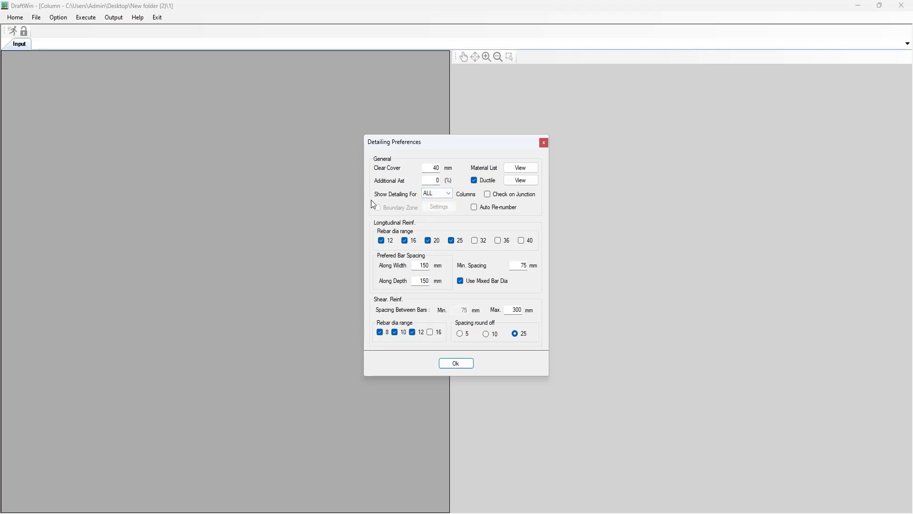
Review the ductile and gravity column selection and the material list without changing them
left_click(477, 180)
left_click(477, 179)
left_click(528, 181)
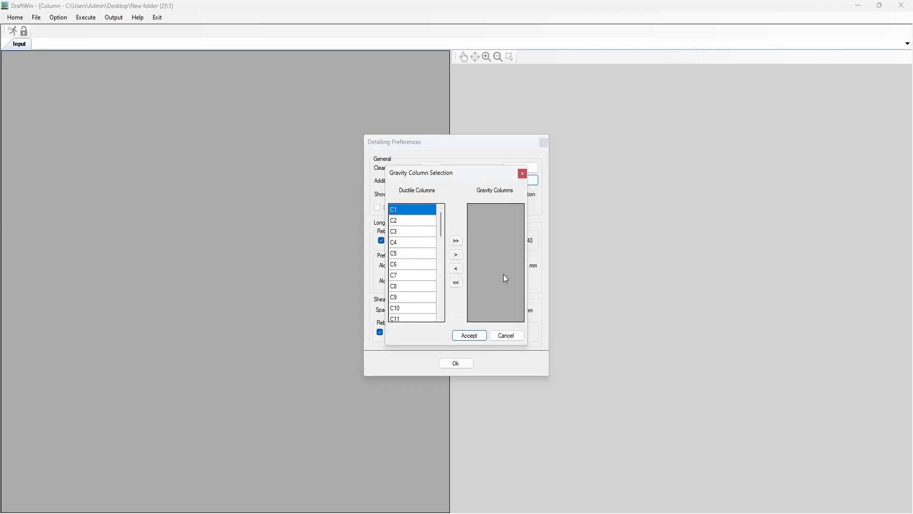
left_click(506, 336)
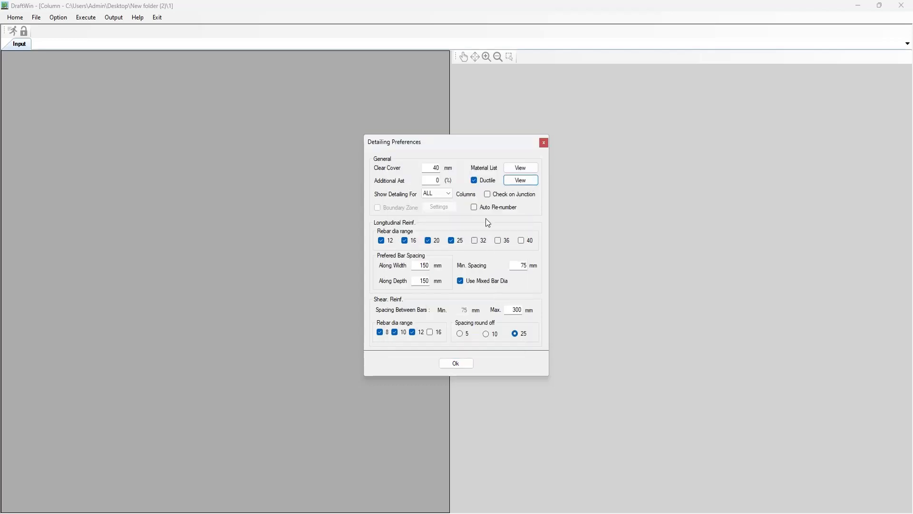
left_click(520, 169)
left_click(457, 305)
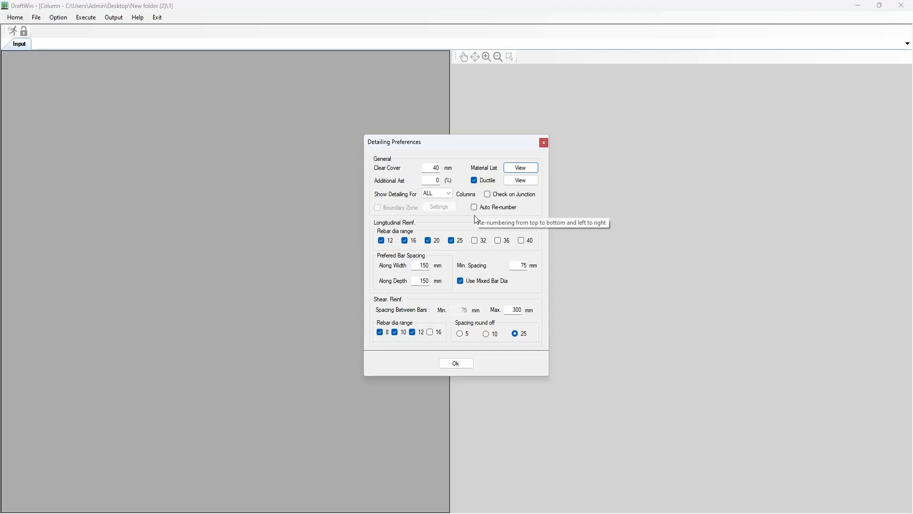
Set the maximum spacing between shear reinforcement bars to 200 mm and accept the detailing preferences
double_click(421, 281)
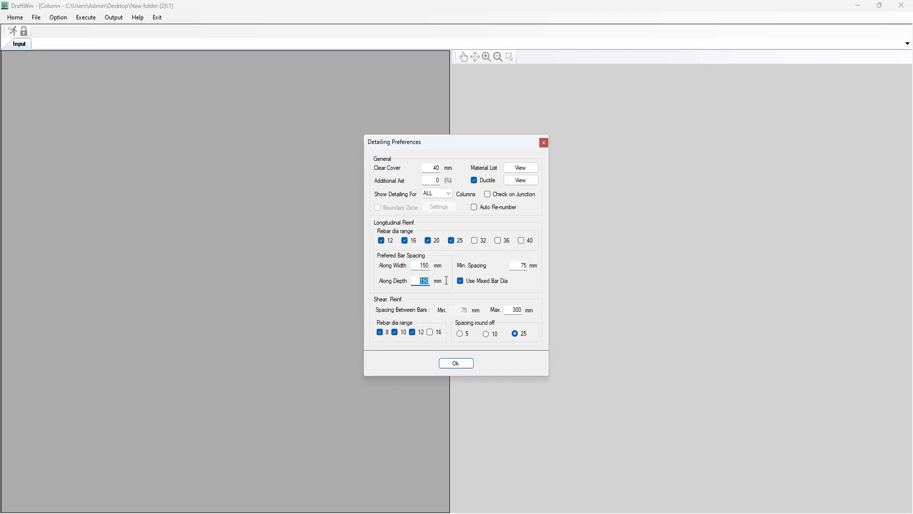
double_click(516, 265)
double_click(517, 310)
type("200")
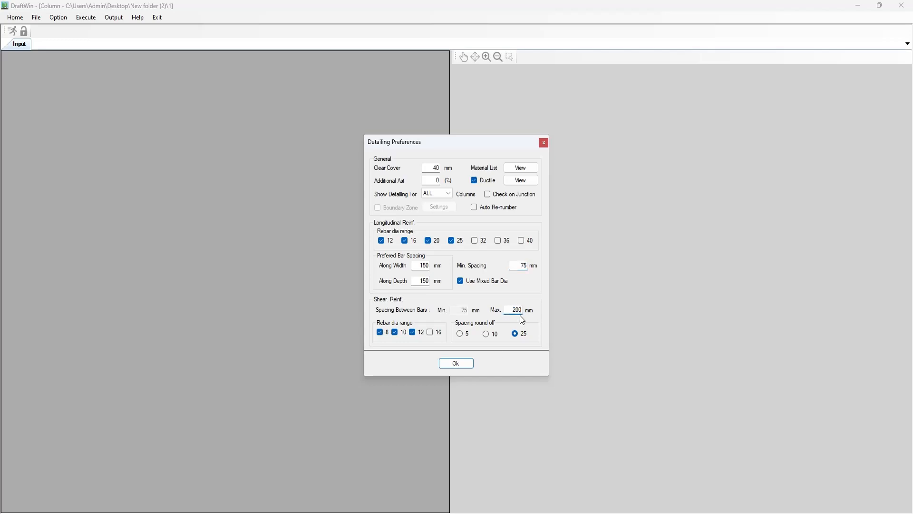
left_click(458, 364)
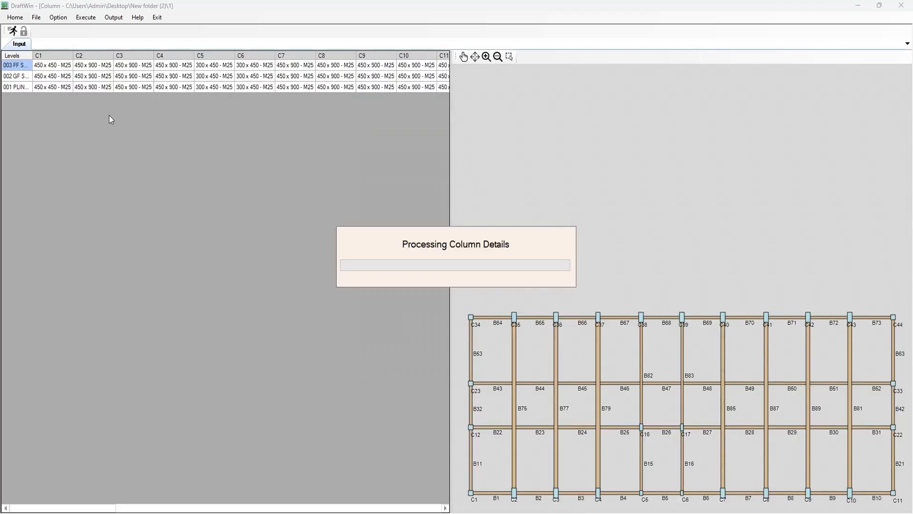
Examine the floor plans of the plinth, GF slab and FF slab levels
left_click(27, 77)
left_click(20, 87)
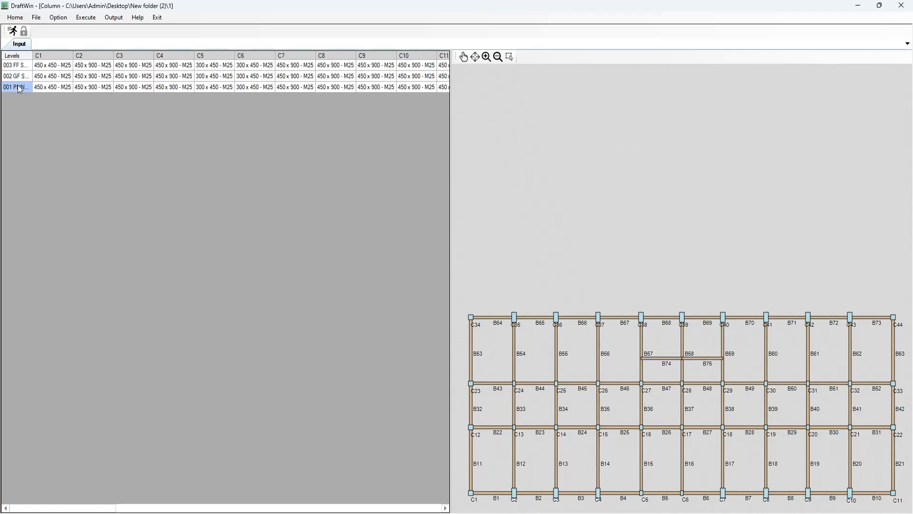
left_click(21, 76)
left_click(23, 67)
left_click(20, 76)
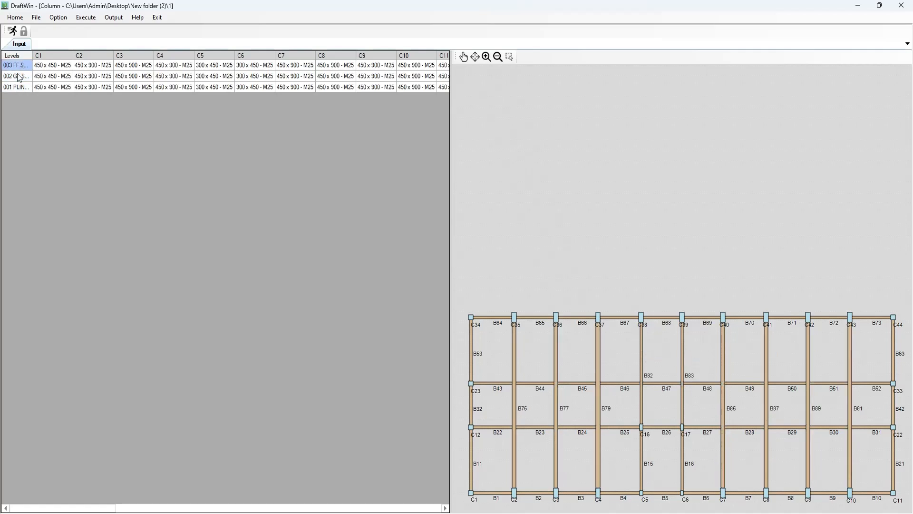
left_click(19, 89)
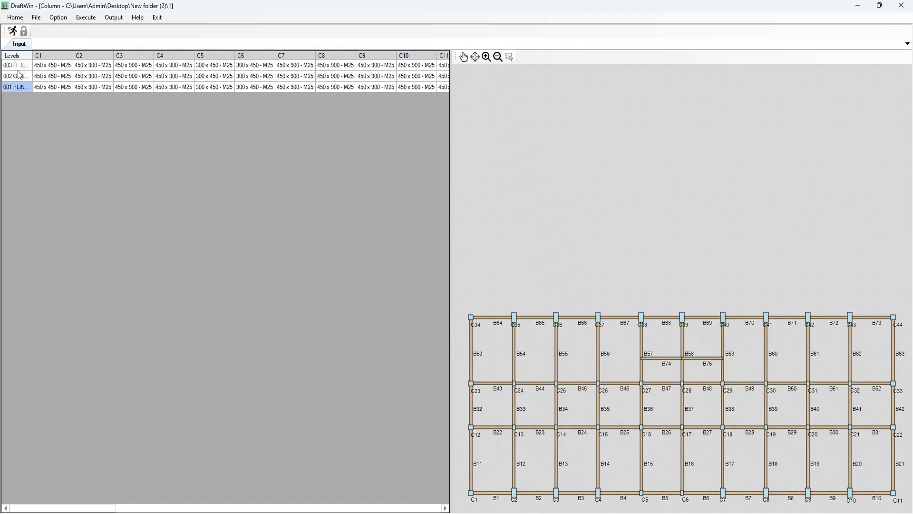
left_click(21, 66)
Review the ring and donut types in the drawing settings and accept them as they are
left_click(59, 18)
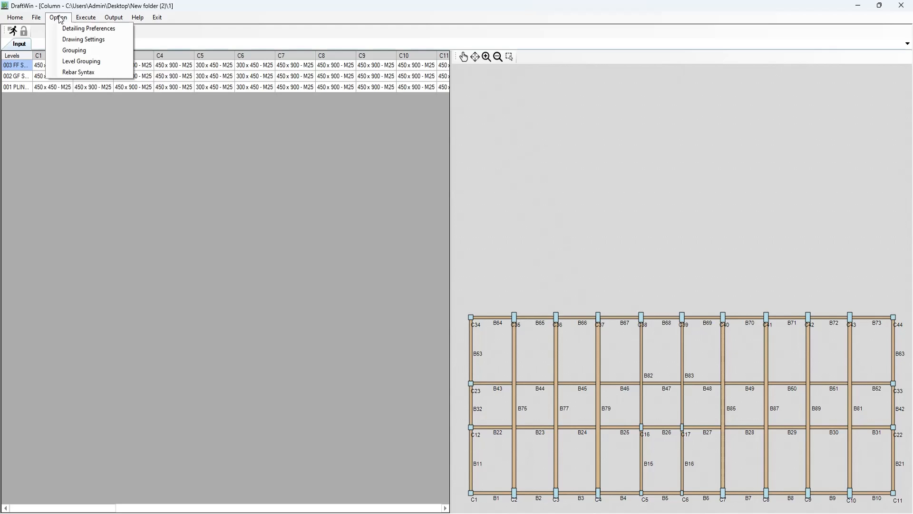
left_click(78, 40)
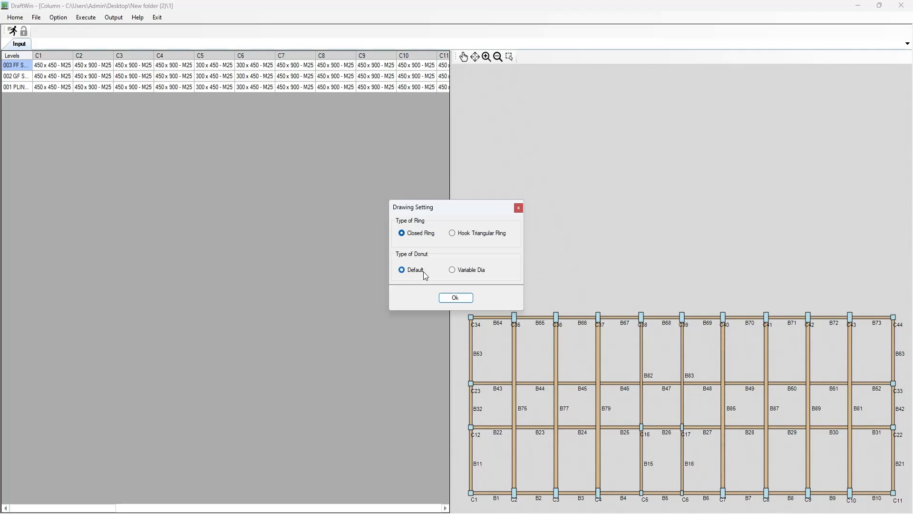
left_click(456, 298)
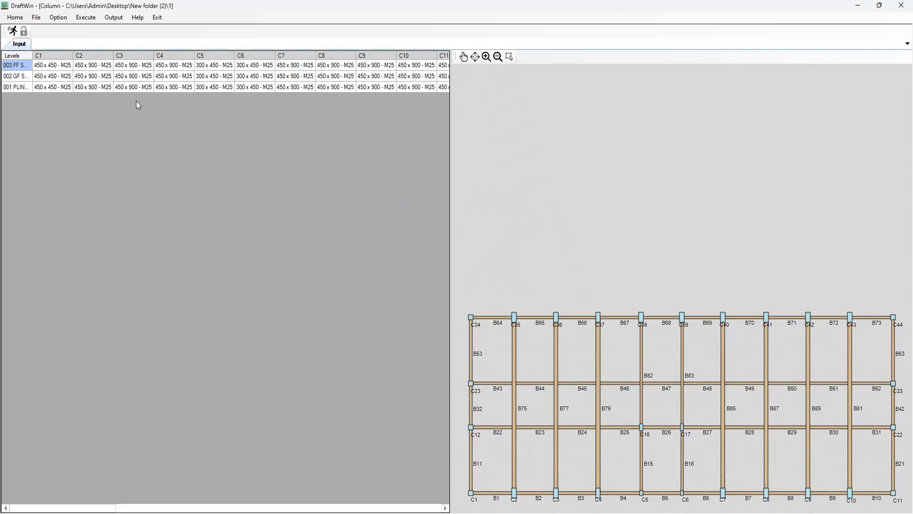
Try selecting columns C25, C28 and C31 for a group, and view the plan at the GF and FF slab levels
left_click(58, 20)
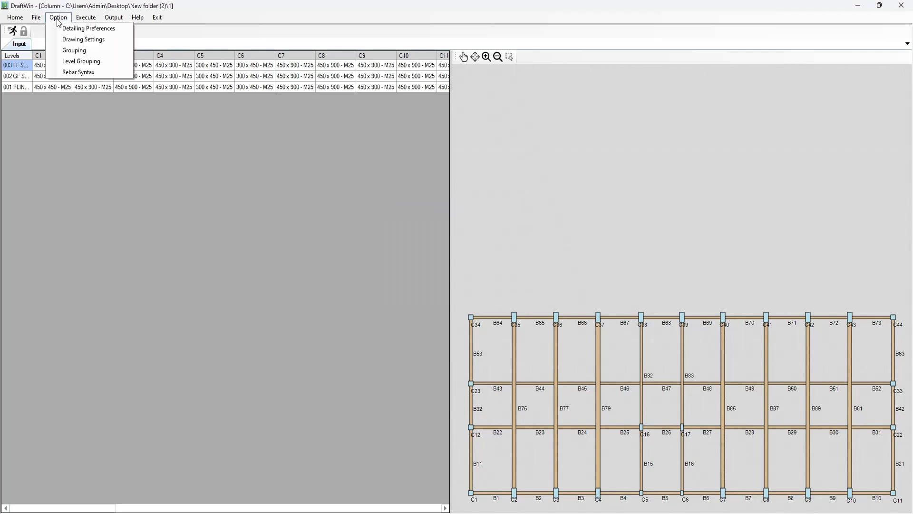
left_click(87, 50)
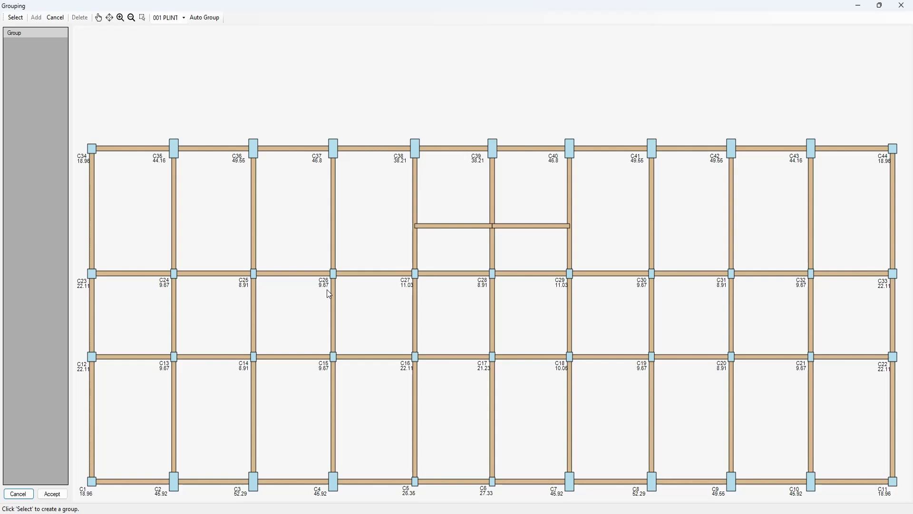
left_click(17, 17)
left_click(254, 275)
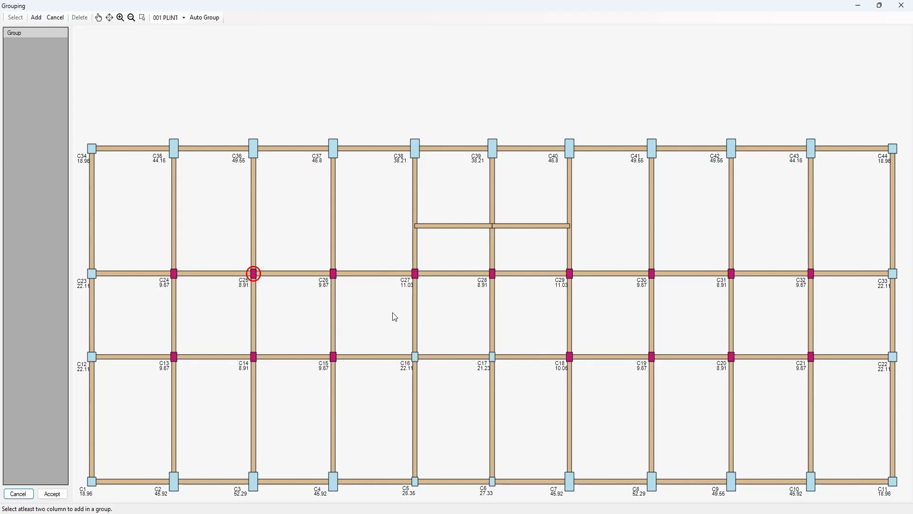
left_click(494, 275)
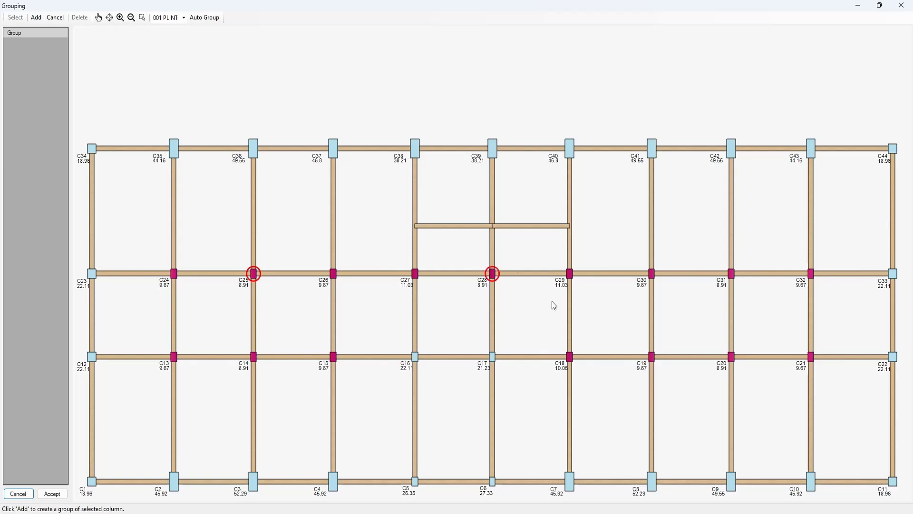
left_click(732, 275)
left_click(183, 22)
left_click(176, 33)
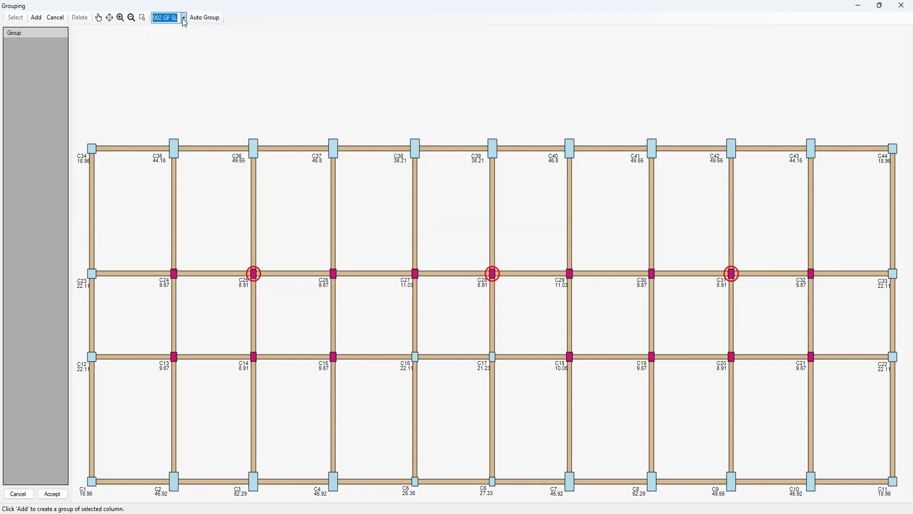
left_click(183, 19)
left_click(177, 42)
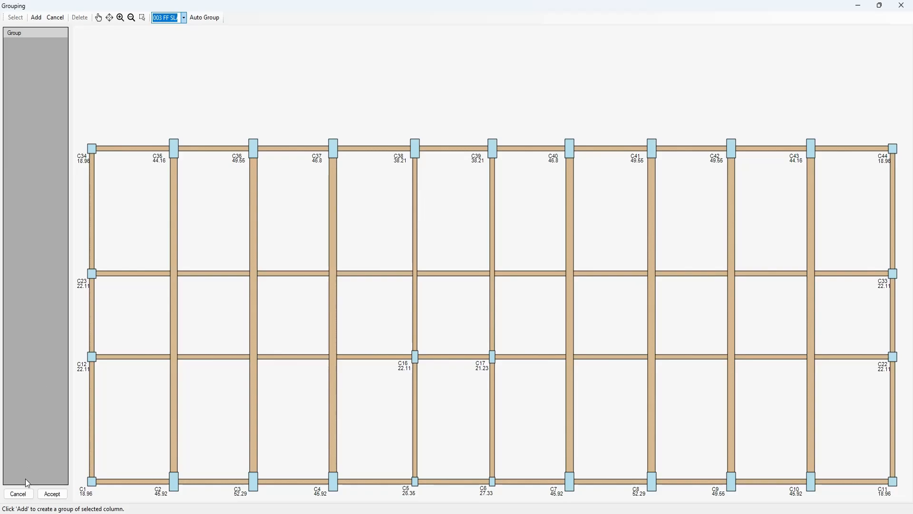
left_click(18, 494)
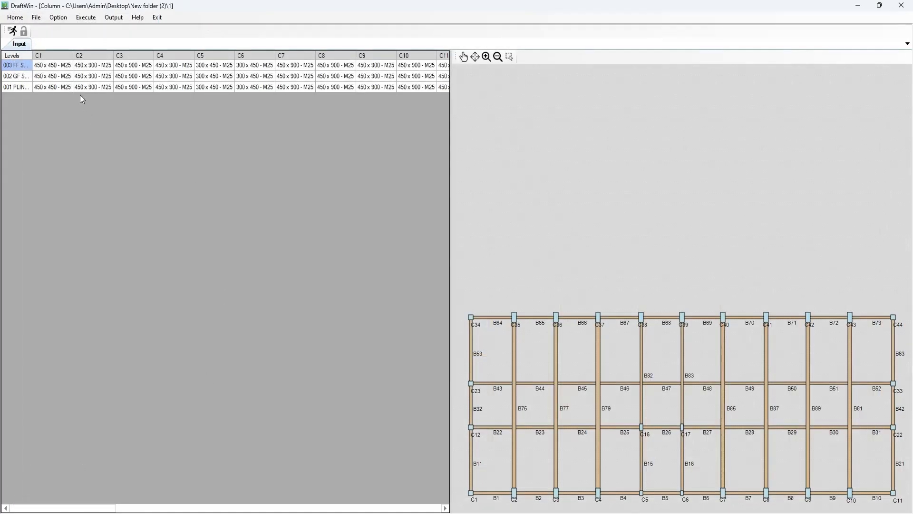
Group 001 PLINTH LEVEL with 002 GF SLAB LEVEL in the story grouping
left_click(64, 21)
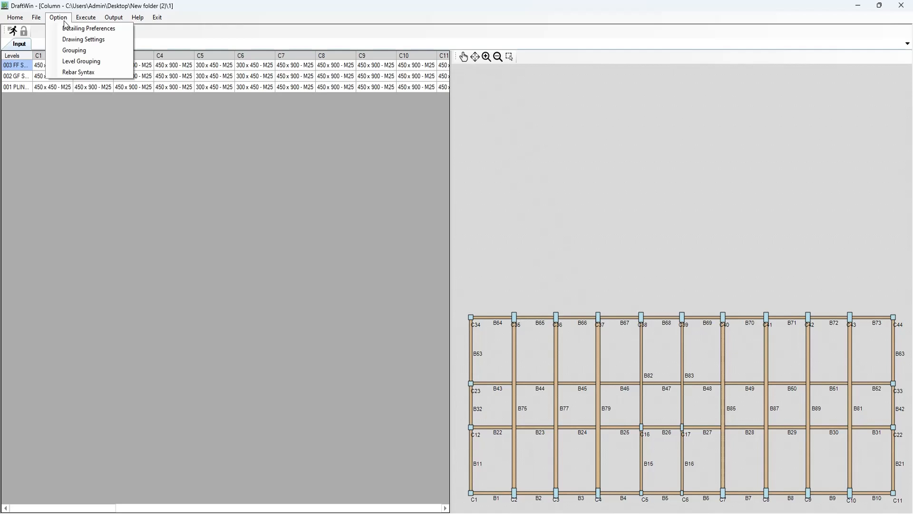
left_click(97, 62)
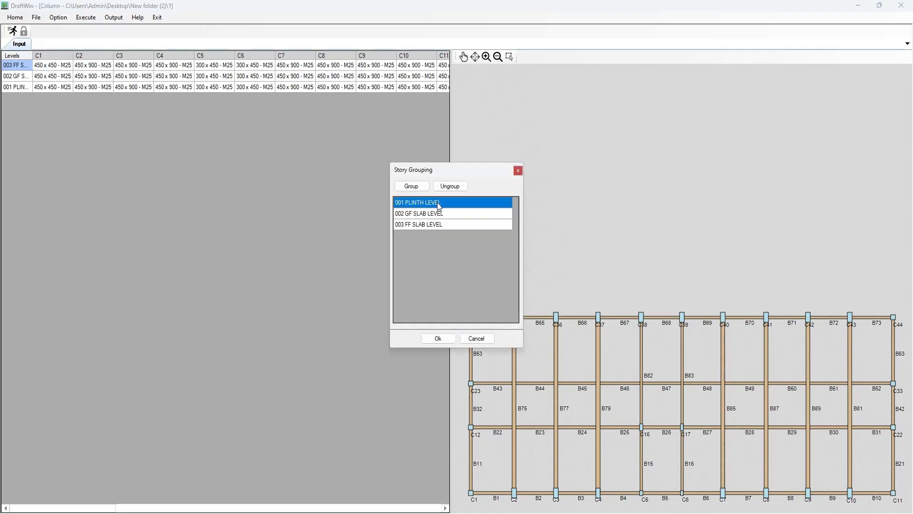
left_click(438, 214)
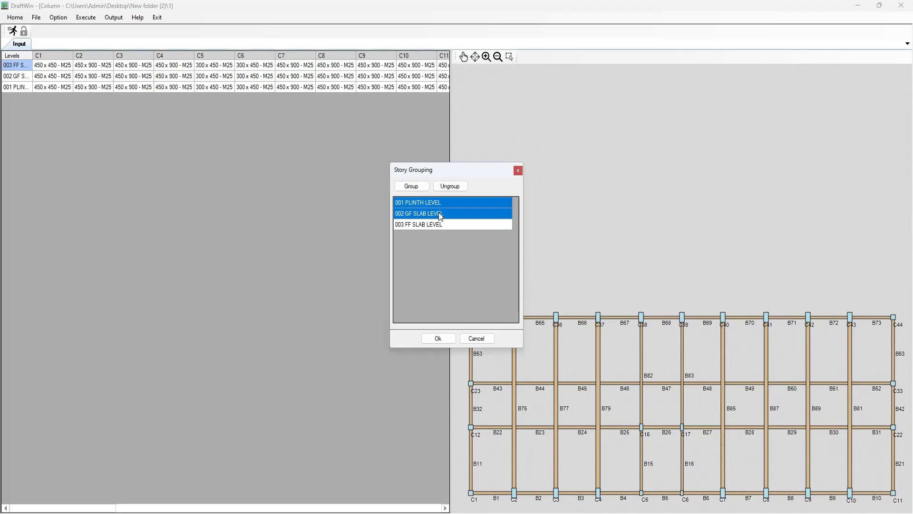
left_click(421, 189)
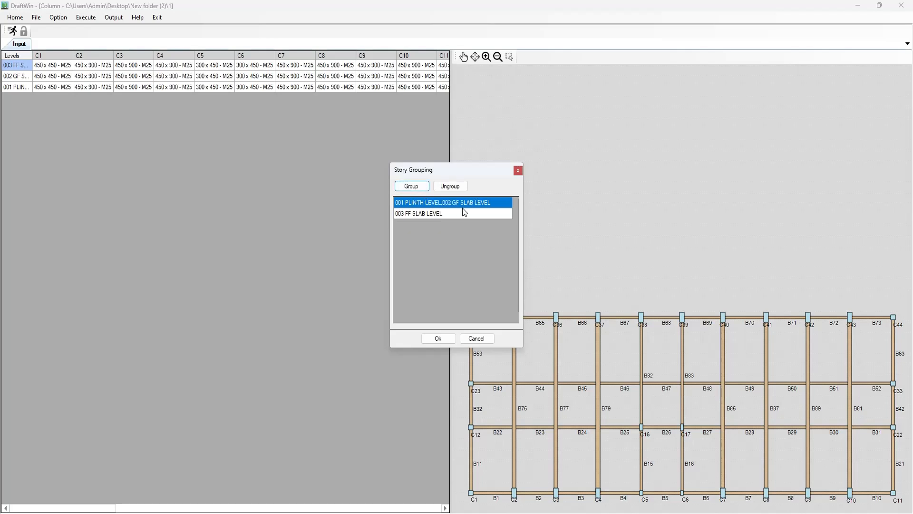
left_click(439, 341)
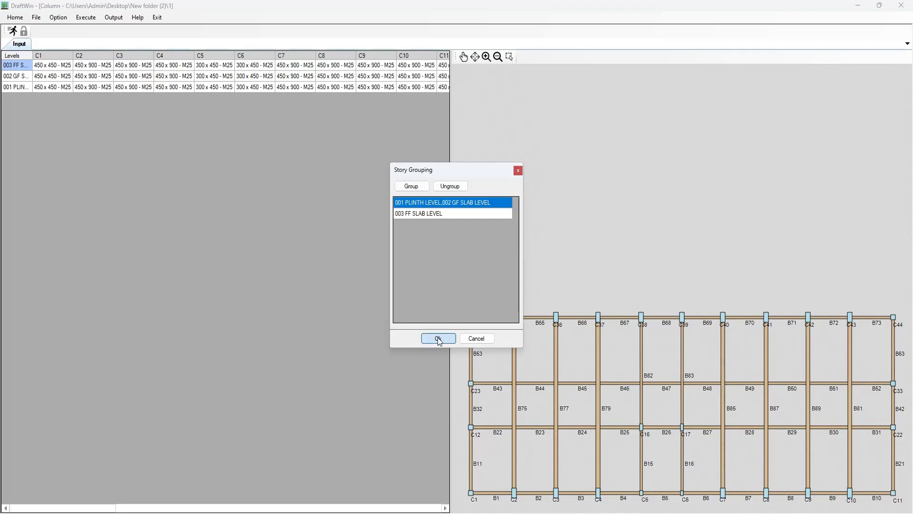
Clear the diameter prefix in the reinforcement rebar syntax and set the diameter suffix to T
left_click(58, 17)
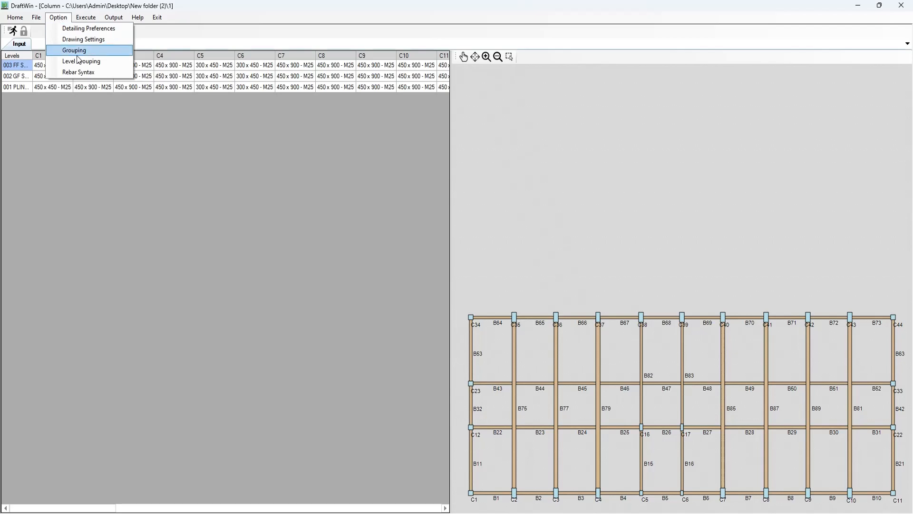
left_click(81, 72)
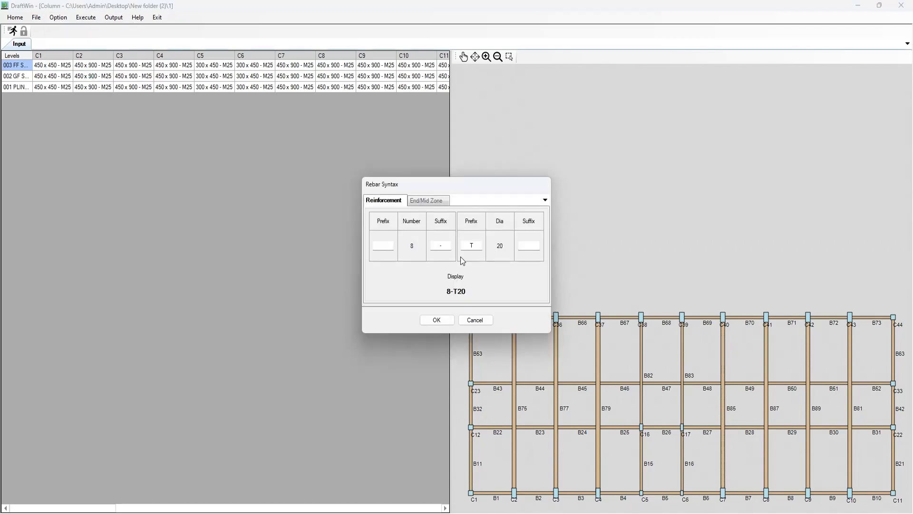
double_click(480, 246)
key("BackSpace")
key("Tab")
type("t")
key("BackSpace")
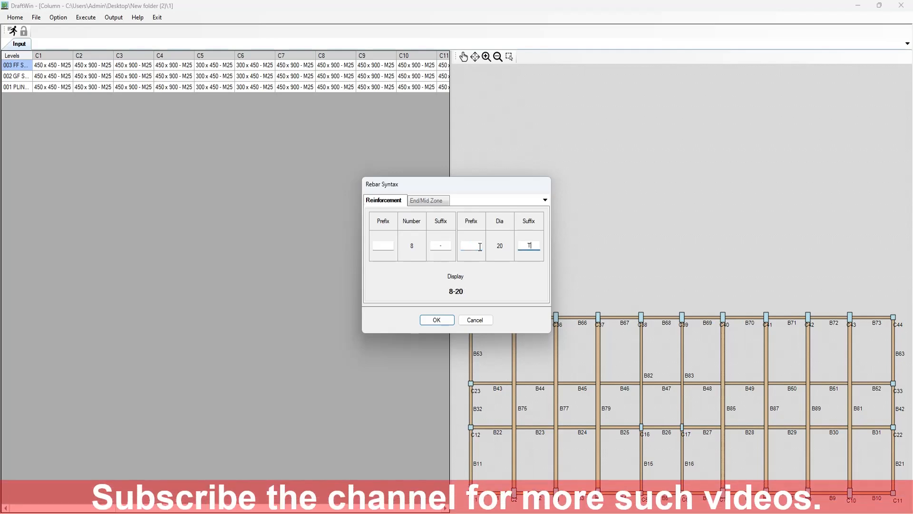
type("T")
In the End/Mid Zone rebar syntax, clear the diameter prefix, set its suffix to T and the spacing suffix to c/c, and accept
left_click(422, 203)
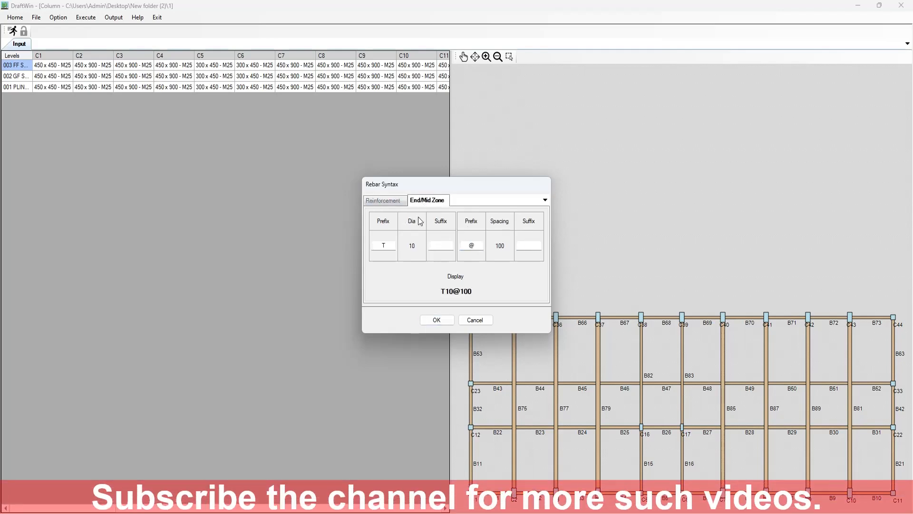
double_click(383, 245)
key("BackSpace")
key("Tab")
type("T")
left_click(533, 245)
type("c/c")
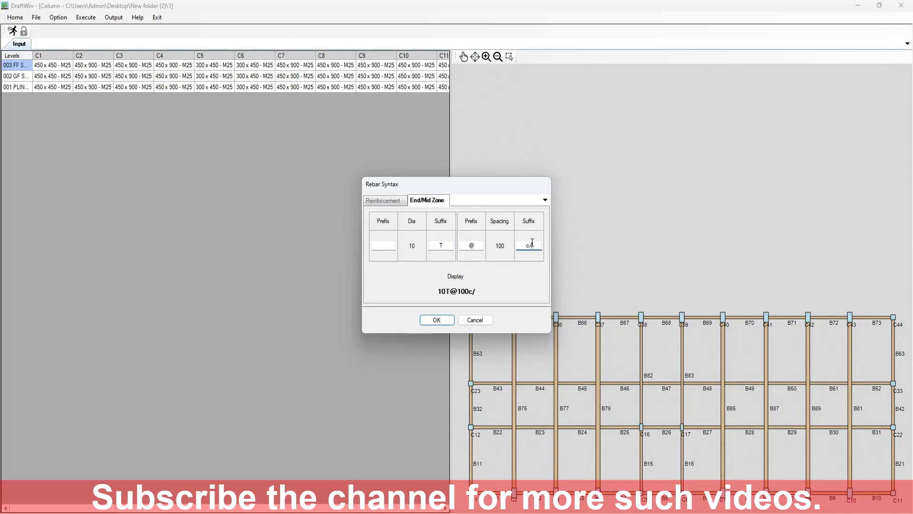
key("Tab")
left_click(537, 244)
key("BackSpace")
key("BackSpace")
key("BackSpace")
type("c/c")
left_click(437, 320)
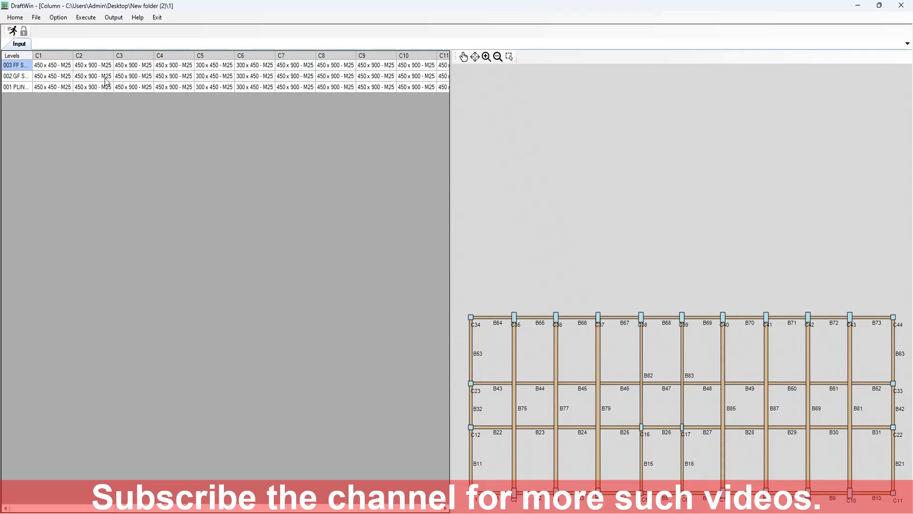
left_click(61, 18)
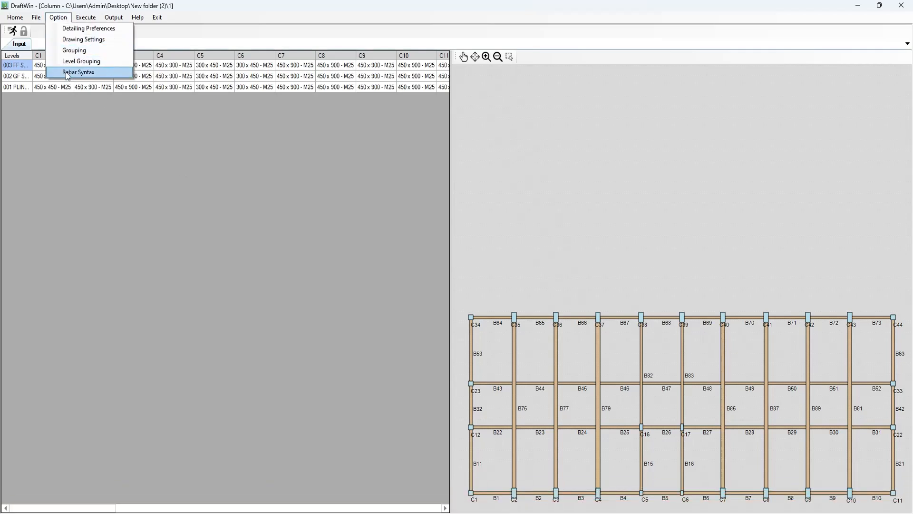
Run the column design and show the 001 PLINTH LEVEL results for column C6
left_click(86, 18)
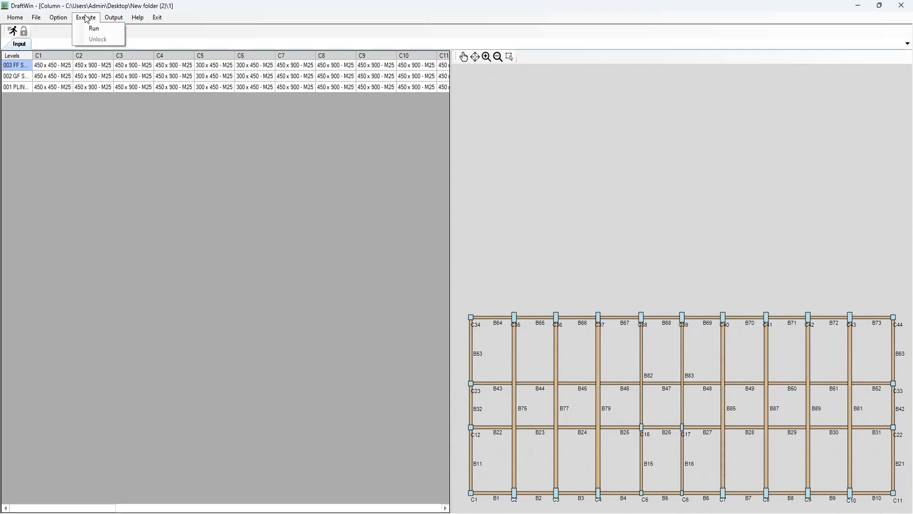
left_click(93, 29)
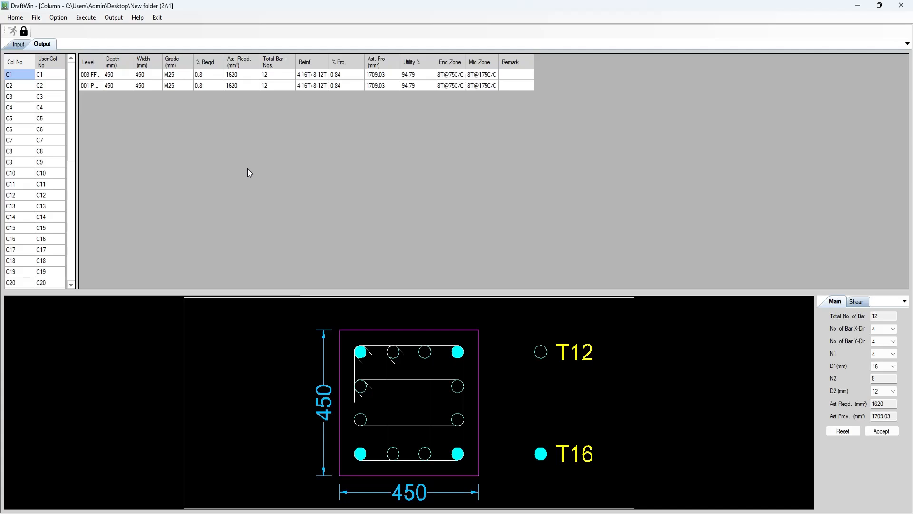
left_click(92, 86)
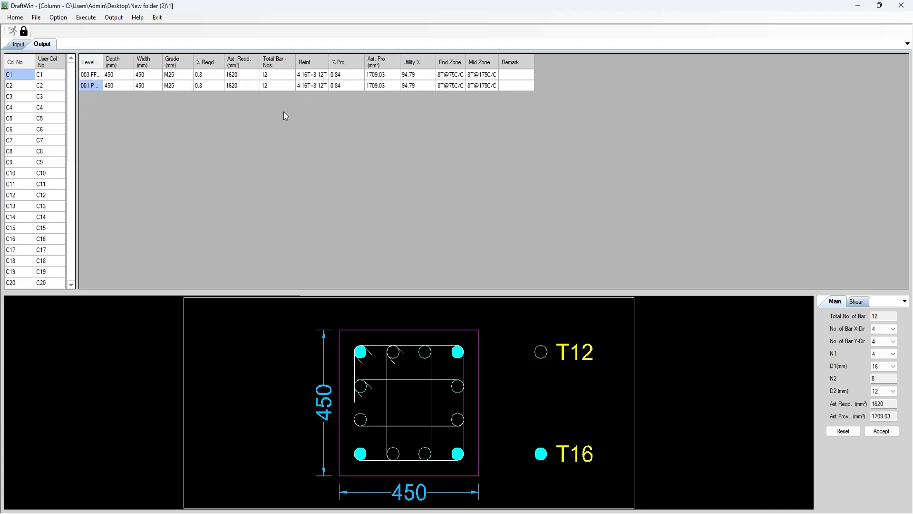
left_click(19, 131)
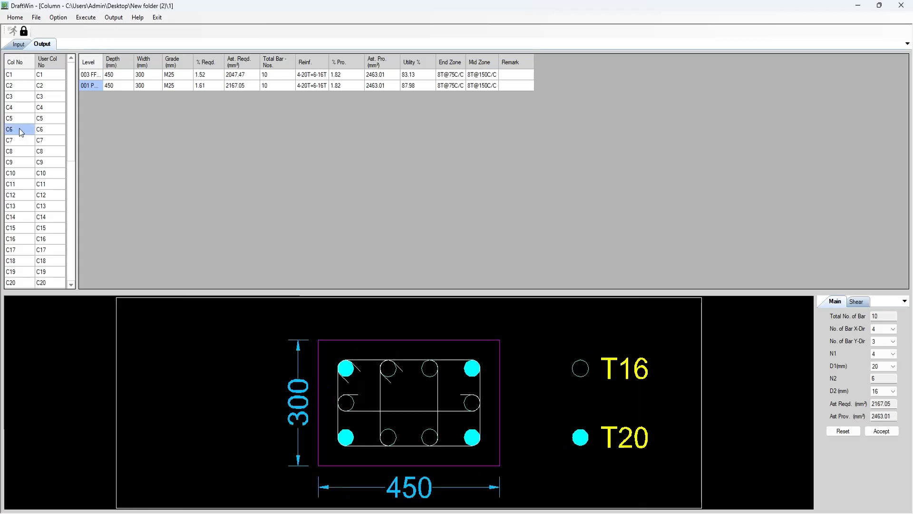
left_click(50, 132)
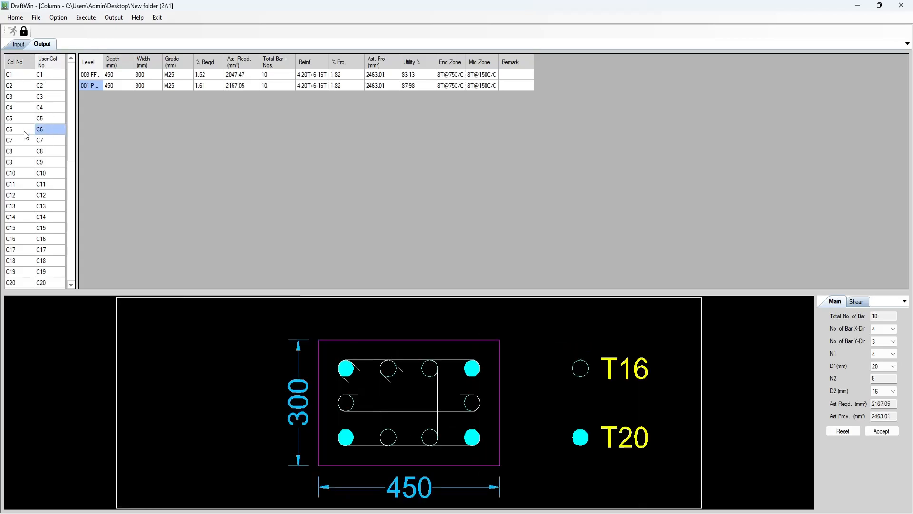
left_click(25, 134)
left_click(51, 133)
left_click(16, 130)
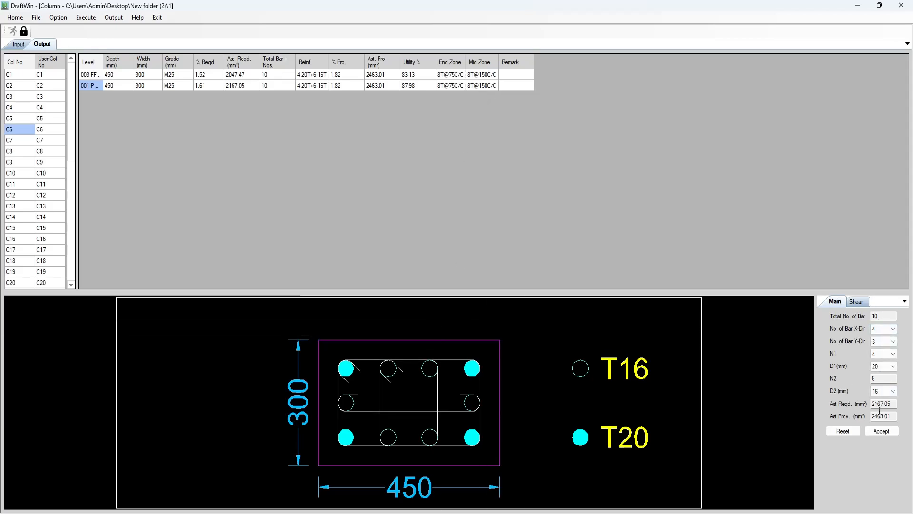
Set the end zone shear link diameter of column C6 at plinth level to 10 mm and accept
left_click(860, 304)
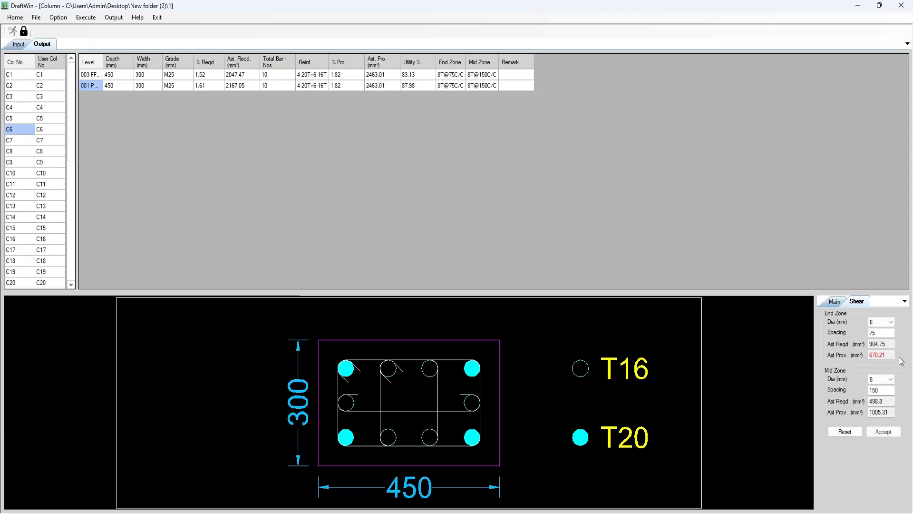
left_click(883, 322)
left_click(882, 341)
left_click(882, 432)
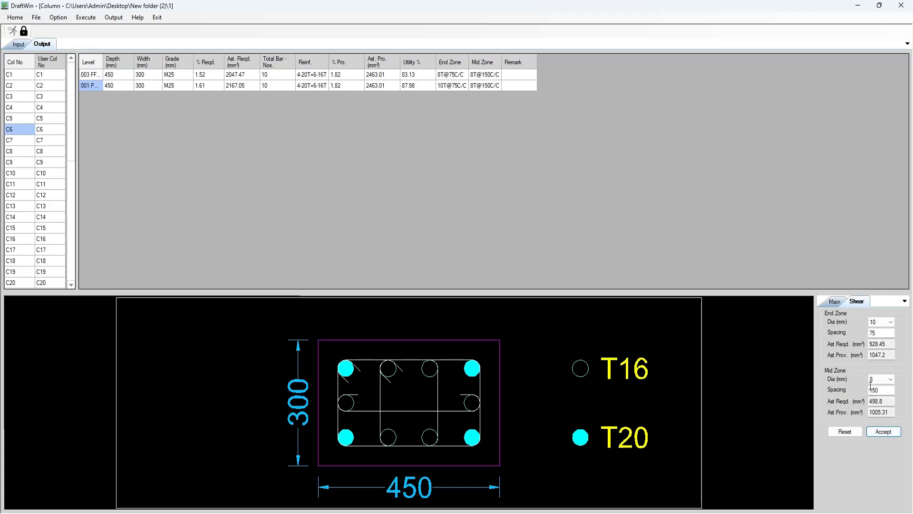
Try a D2 main bar diameter of 12 mm for column C6 at plinth level, and restore 16 mm
left_click(835, 302)
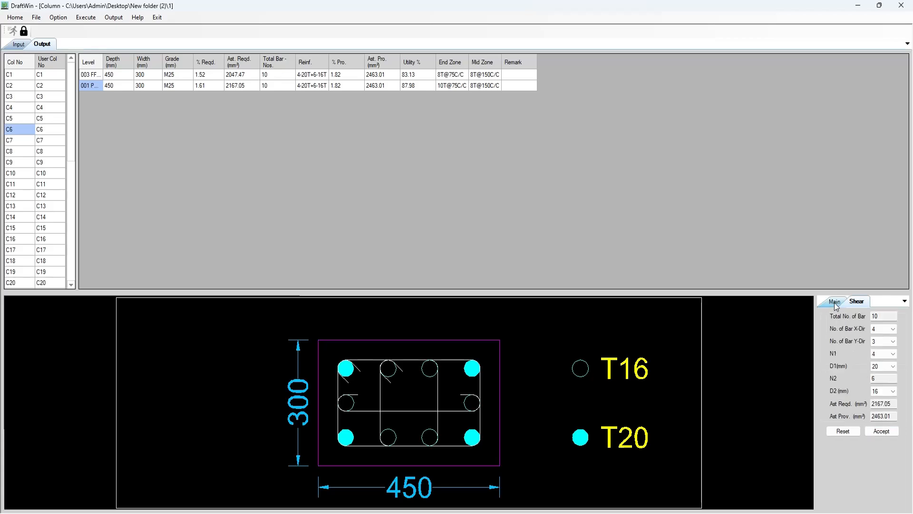
left_click(892, 391)
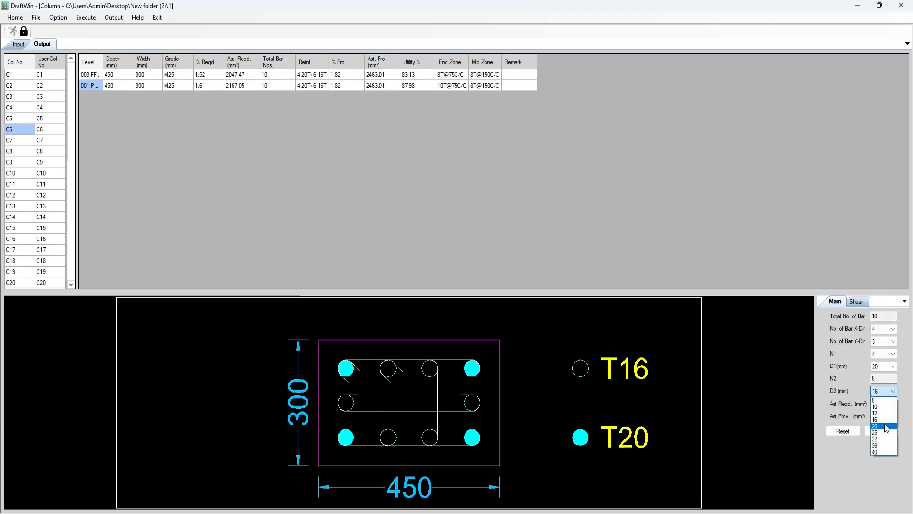
left_click(888, 413)
left_click(892, 391)
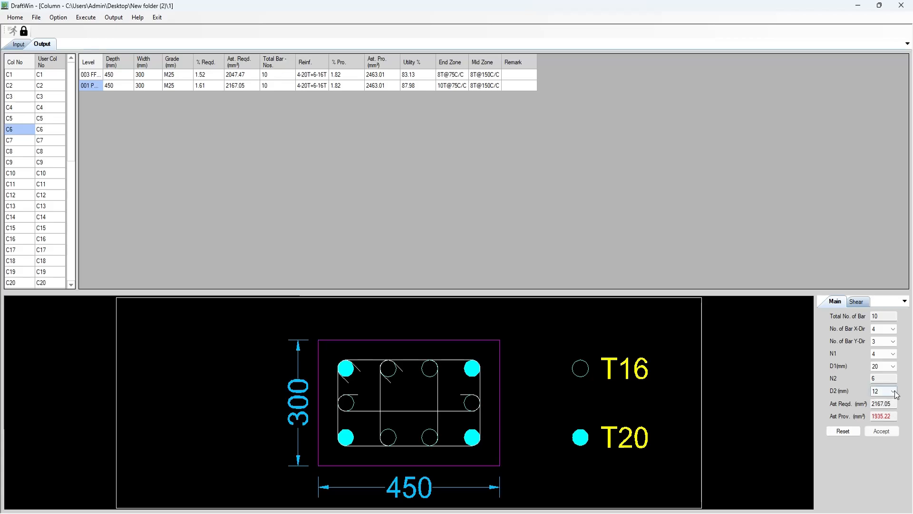
left_click(878, 419)
Show the results of column C5, and generate the column schedule as the DXF file 1_Column_Schedule
left_click(26, 93)
left_click(24, 119)
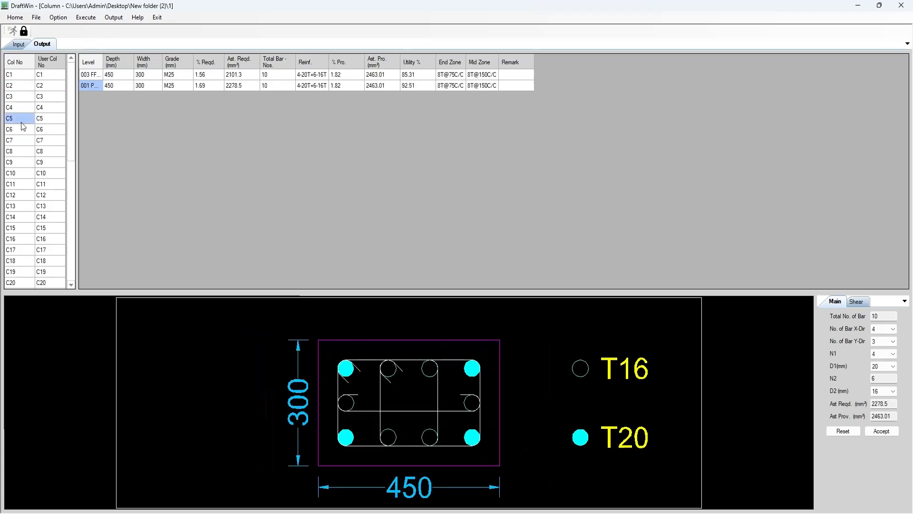
left_click(114, 21)
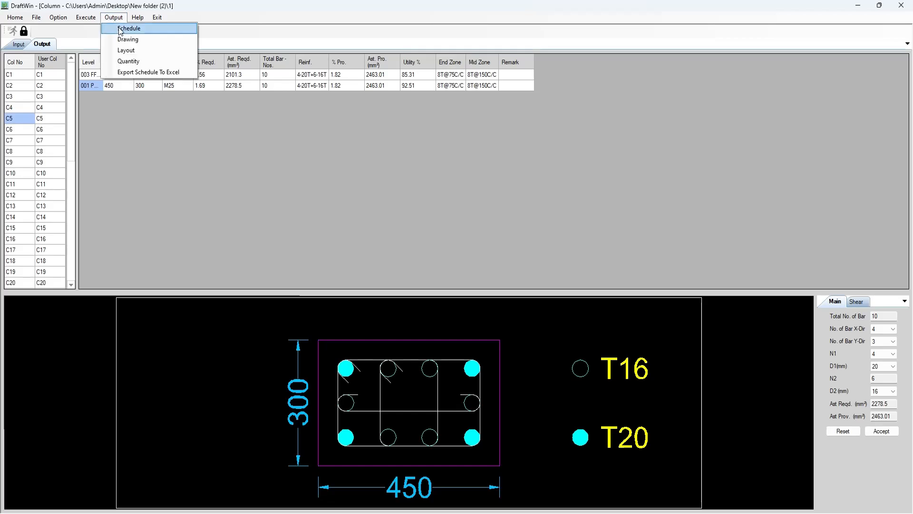
left_click(120, 30)
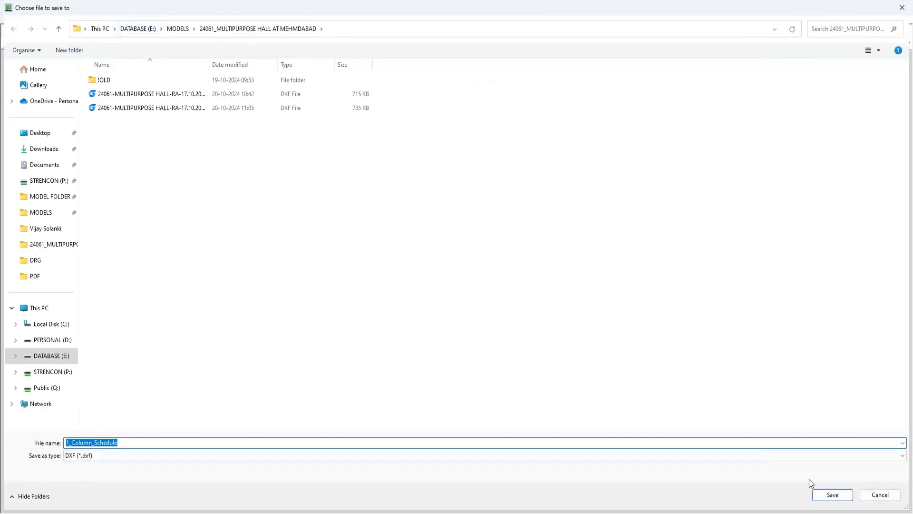
left_click(823, 495)
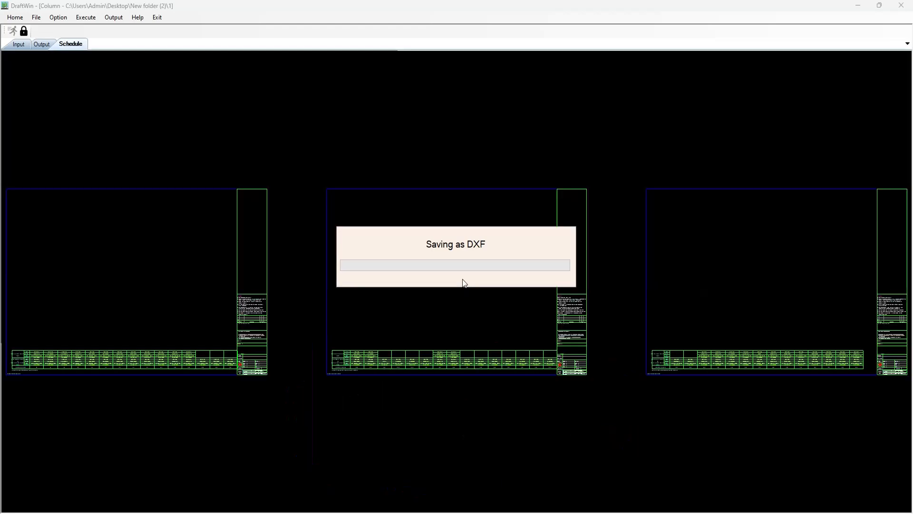
Examine the first column schedule sheet, checking the level grouping, sizes, steel, links and grades for columns C1 to C4
left_click_drag(233, 318, 605, 318)
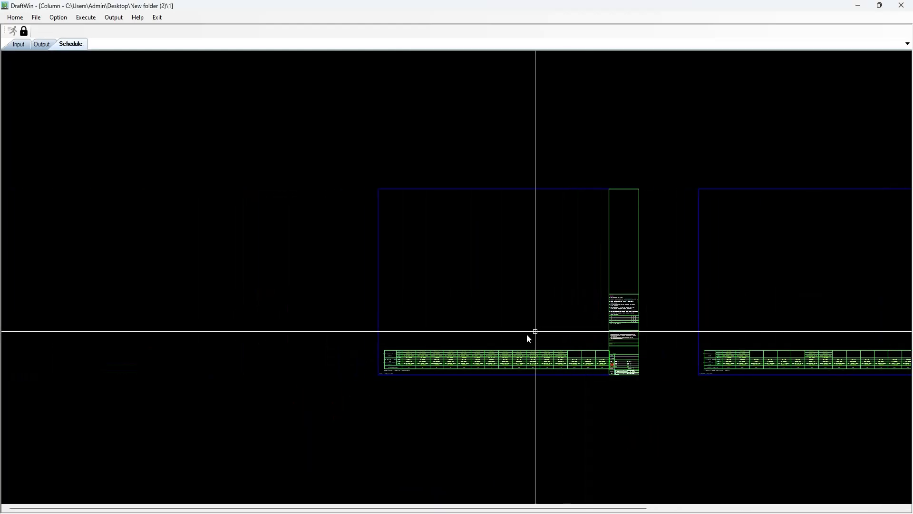
scroll(428, 362, "up", 9)
left_click_drag(394, 413, 470, 424)
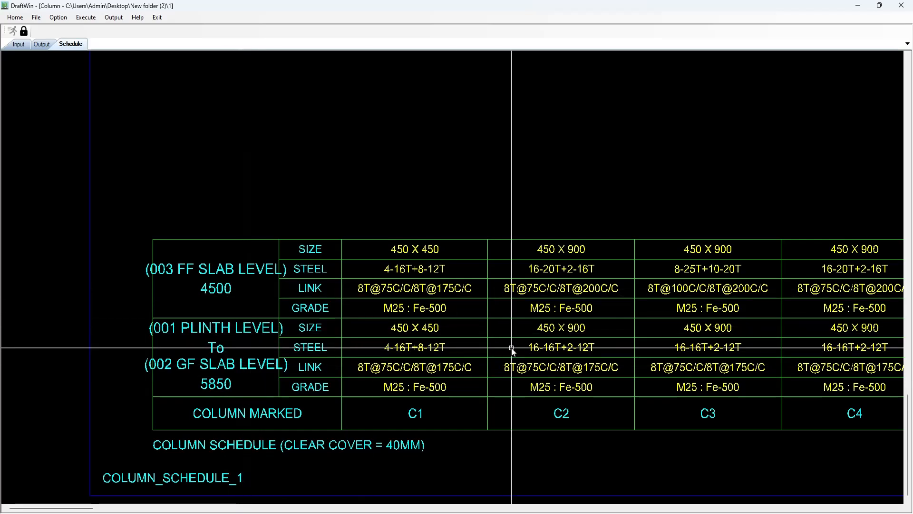
scroll(233, 361, "up", 2)
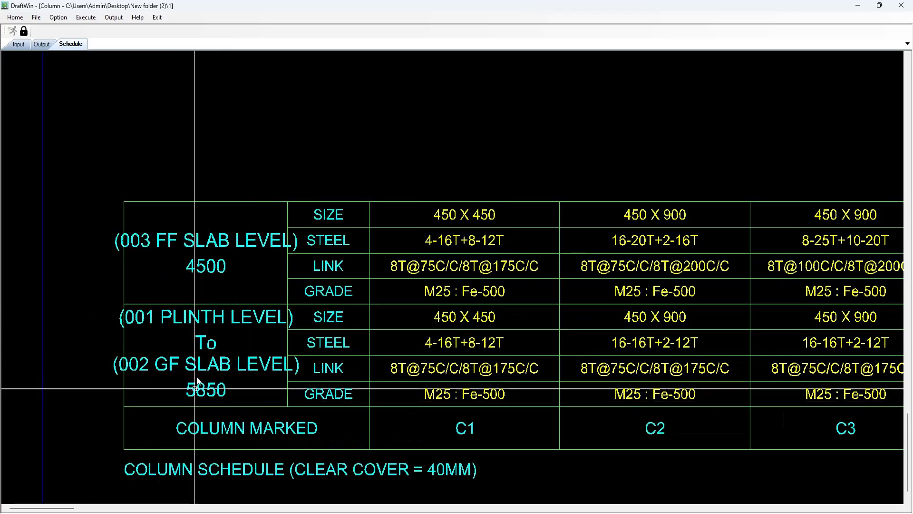
left_click_drag(261, 391, 260, 397)
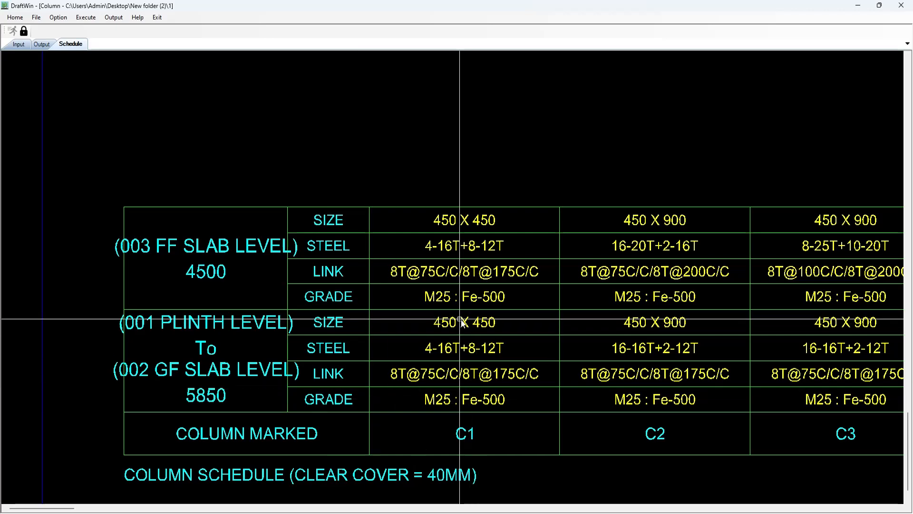
left_click_drag(525, 325, 507, 335)
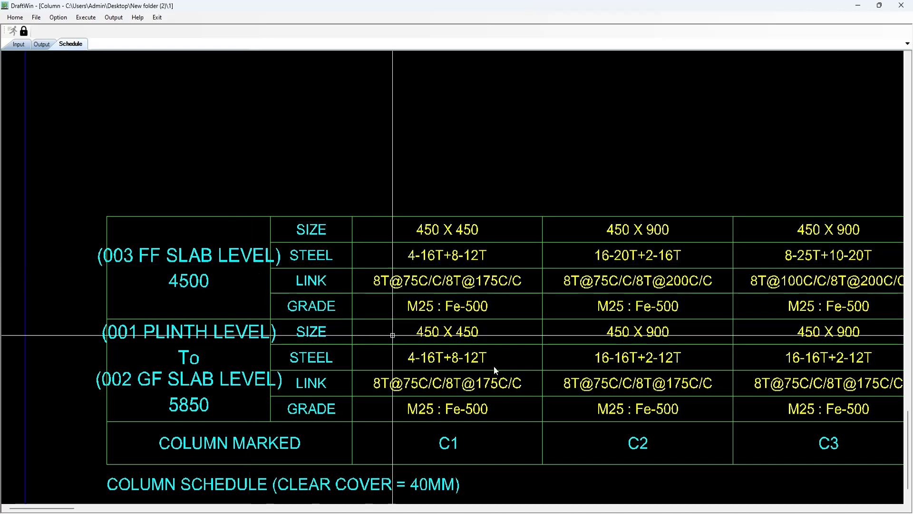
scroll(432, 395, "down", 5)
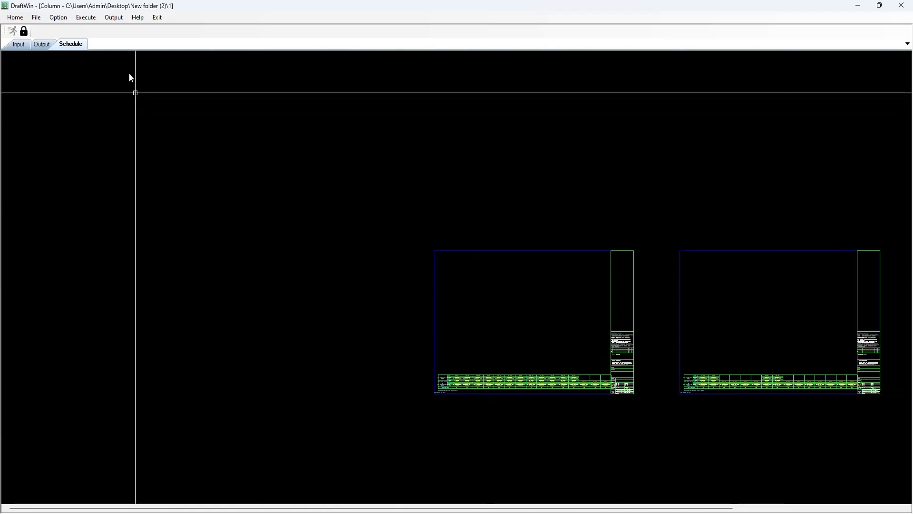
Generate the column drawing as the DXF file 1_Column, and examine the section and link details by level
left_click(115, 18)
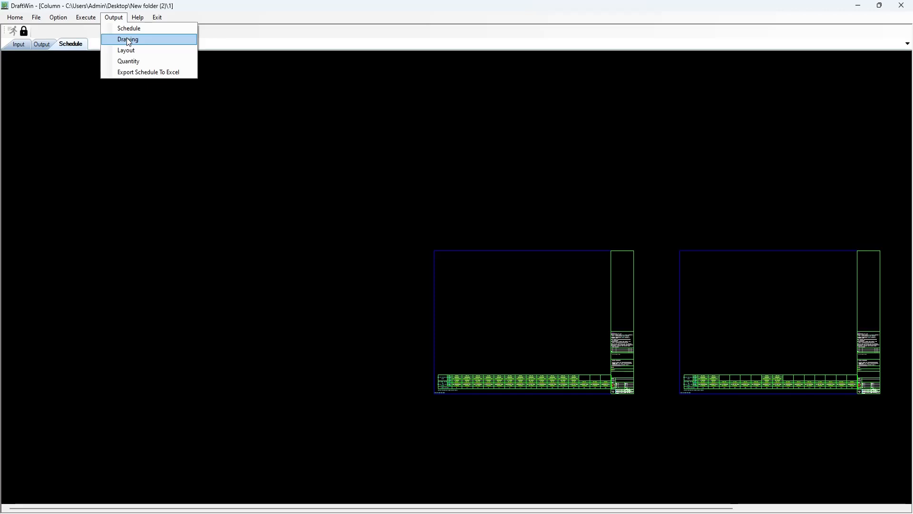
left_click(129, 40)
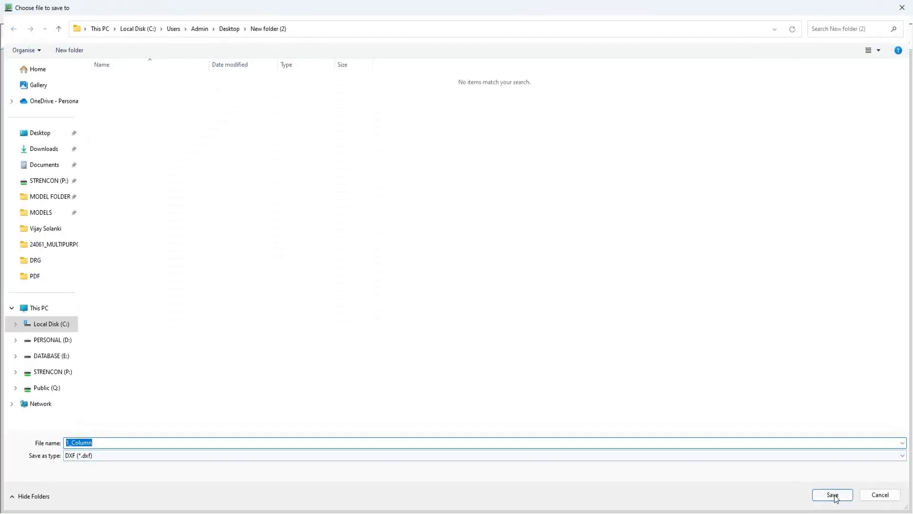
left_click(833, 495)
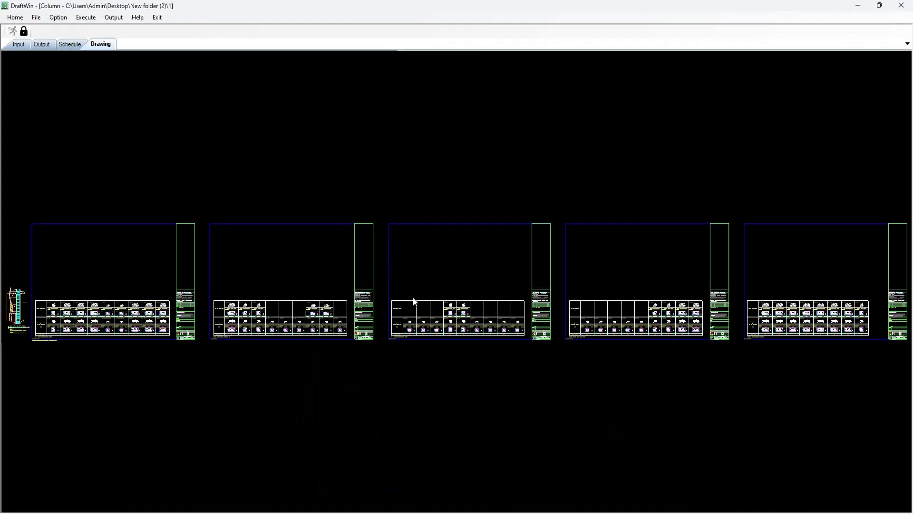
scroll(57, 333, "up", 10)
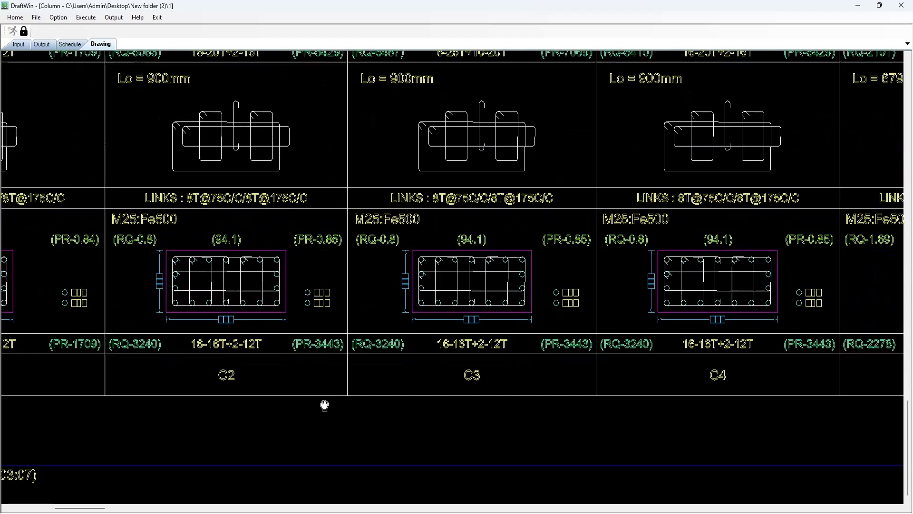
scroll(411, 414, "down", 1)
scroll(408, 369, "up", 1)
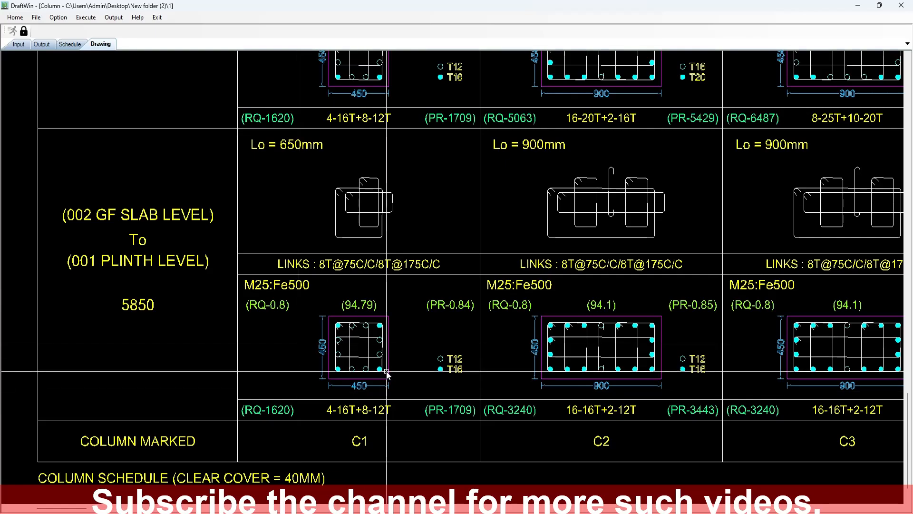
scroll(359, 409, "down", 4)
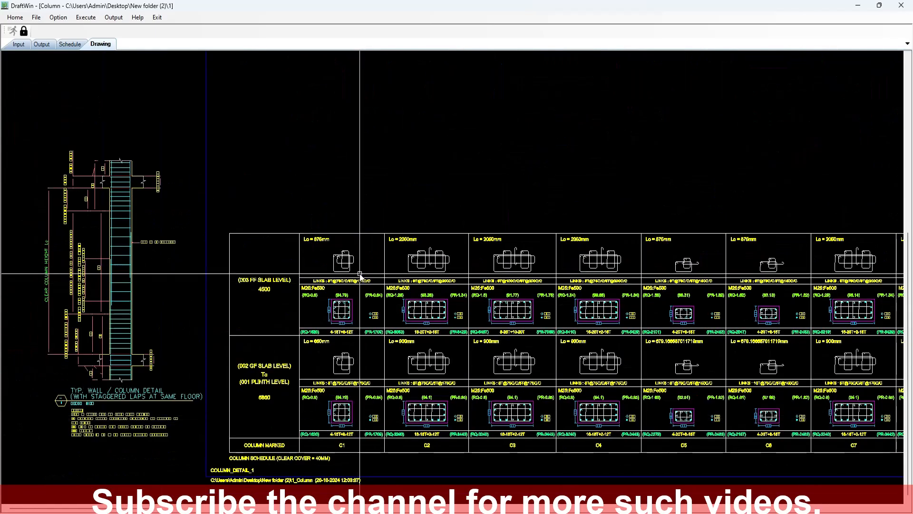
scroll(360, 312, "up", 3)
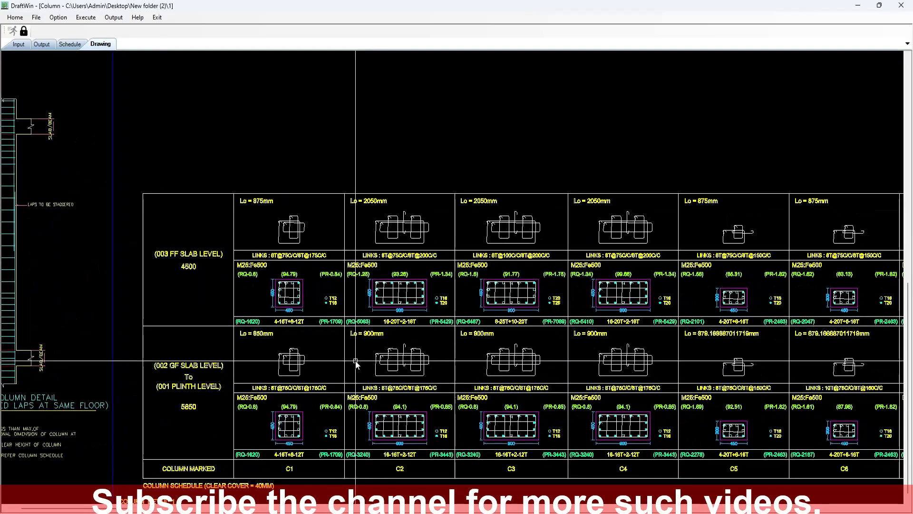